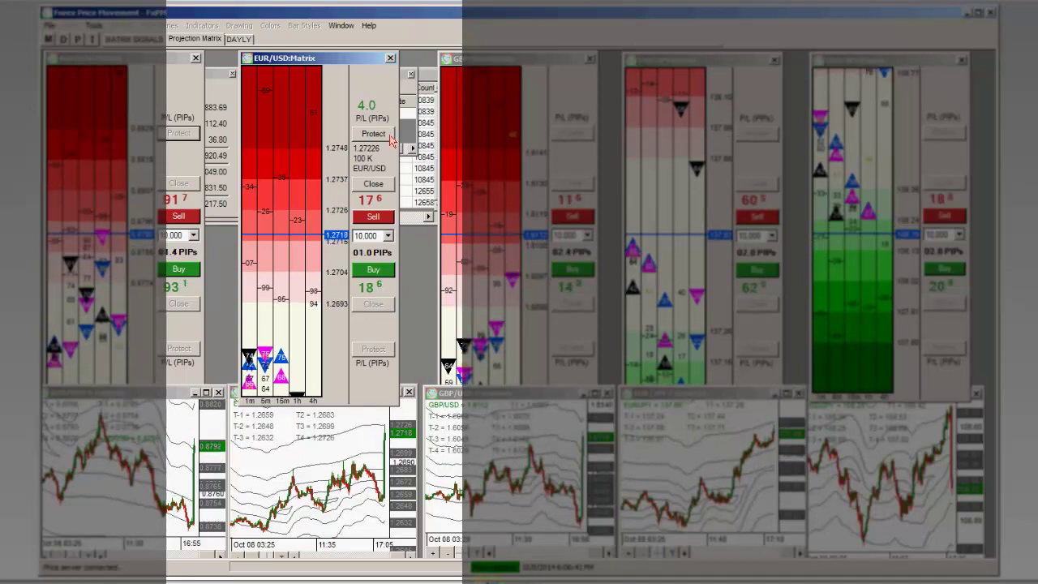
Step: Buy back part of the EUR/USD short position and place a one-cancels-other protective order for the remaining 5 lots
left_click(383, 276)
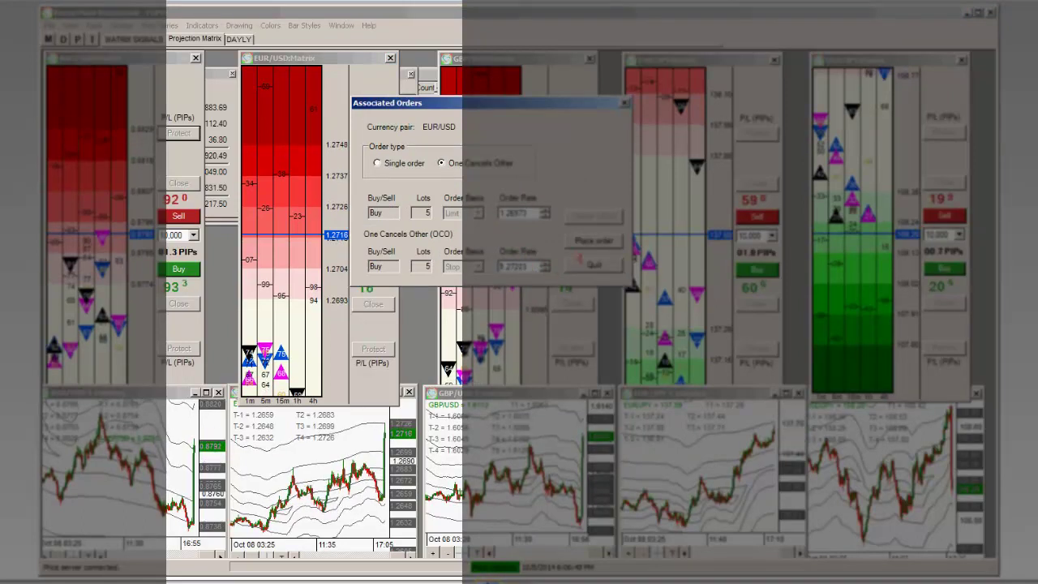
left_click(595, 240)
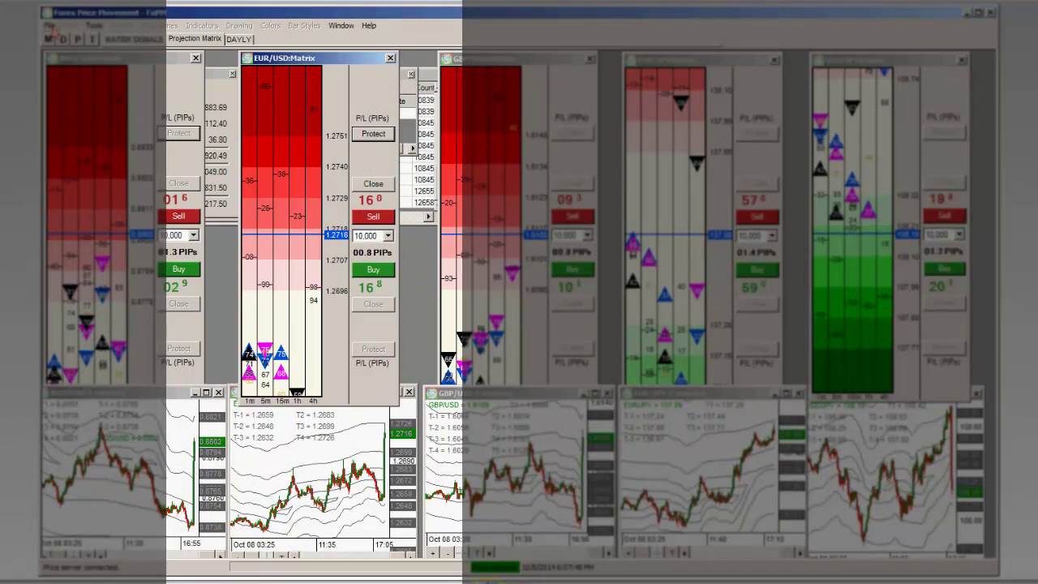
Step: Switch to the NFP workspace and make the EUR/USD matrix window taller
left_click(50, 26)
left_click(70, 75)
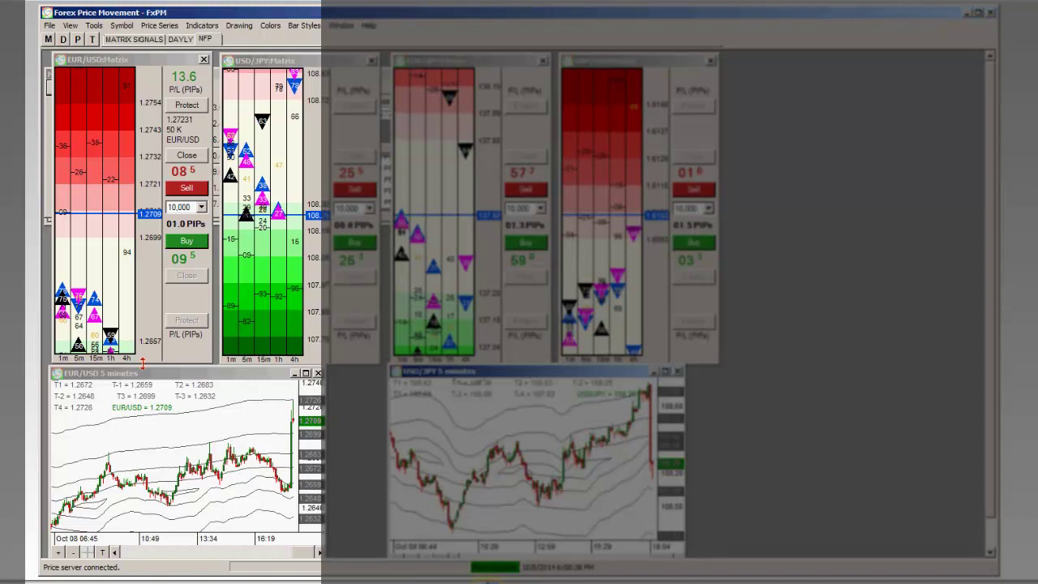
left_click_drag(142, 362, 143, 428)
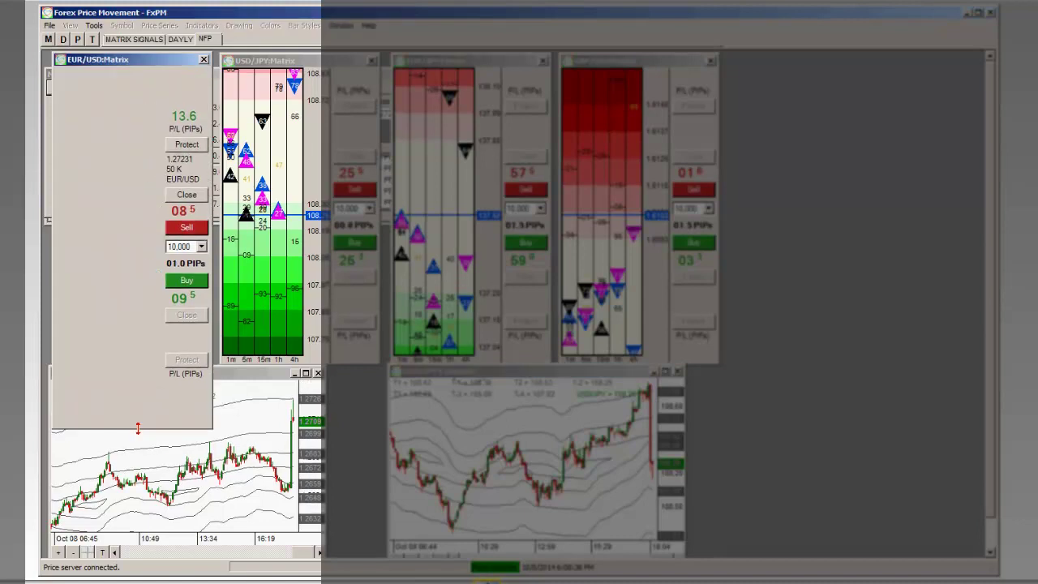
Step: Buy EUR/USD in 10,000 units until the short position is reduced to 10 K
left_click(187, 283)
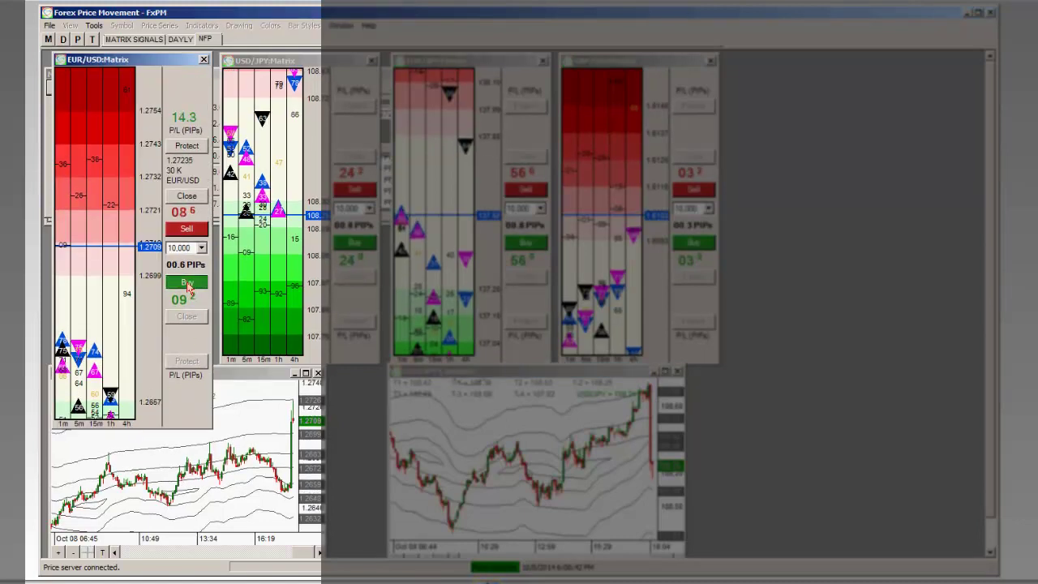
left_click(187, 283)
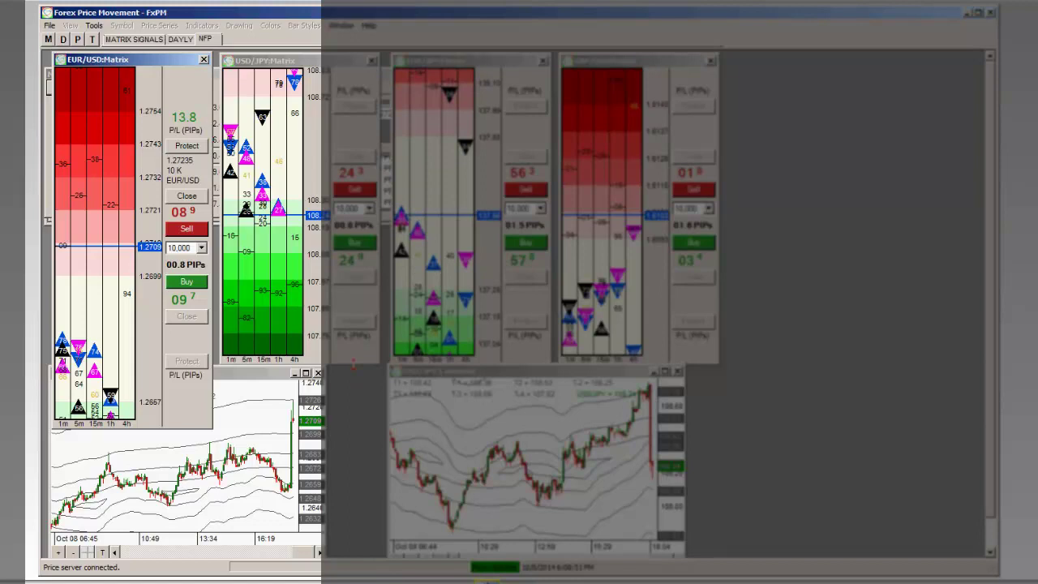
Step: Make the USD/JPY matrix window as tall as the EUR/USD one and move the EUR/USD 5 minutes chart lower
left_click_drag(353, 364, 352, 431)
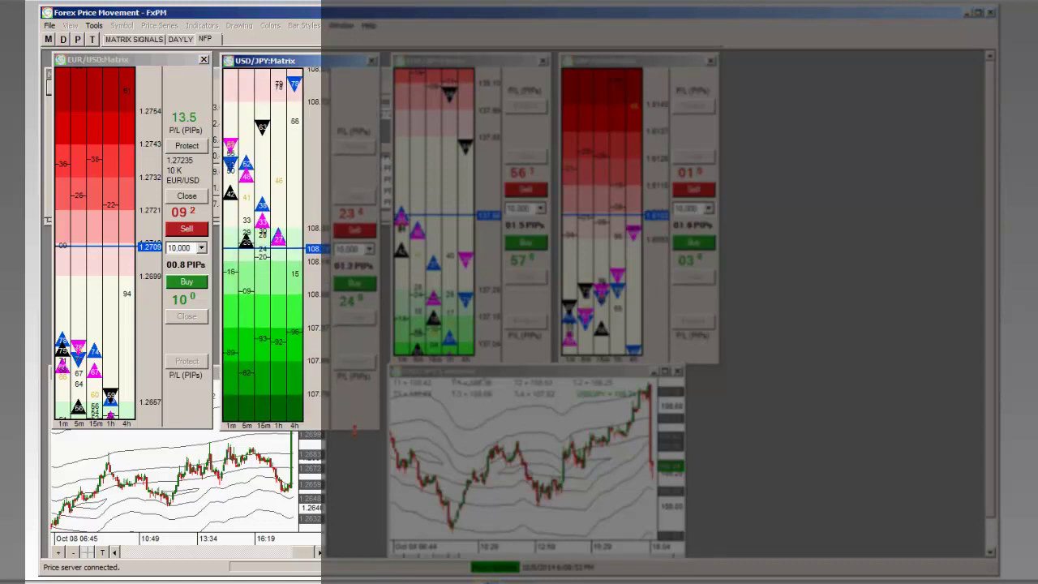
left_click(199, 456)
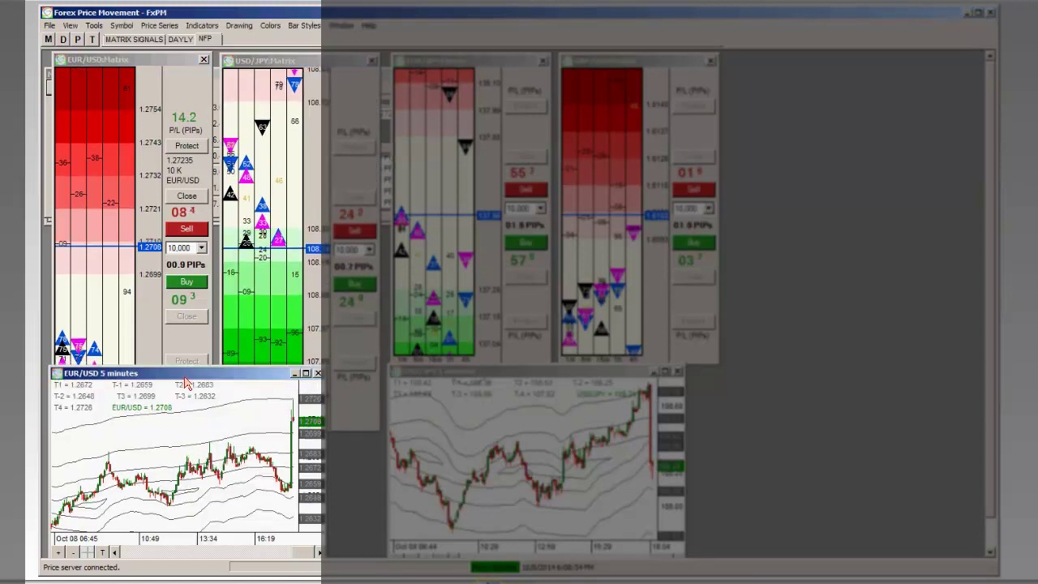
left_click_drag(184, 381, 185, 422)
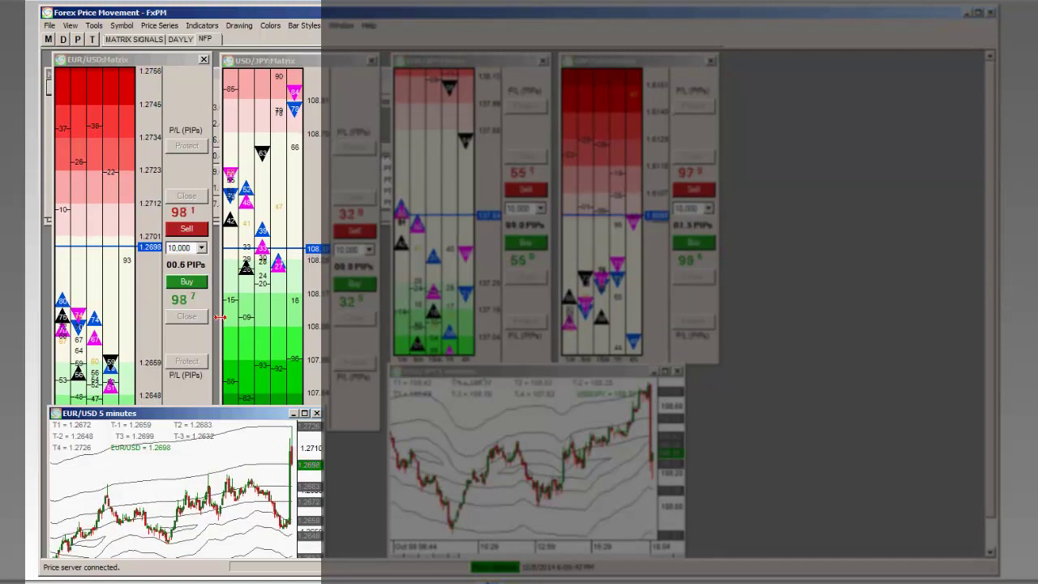
Step: Buy EUR/USD in 10,000 units up to a 30 K long position and bring up its one-cancels-other protective order
left_click(186, 283)
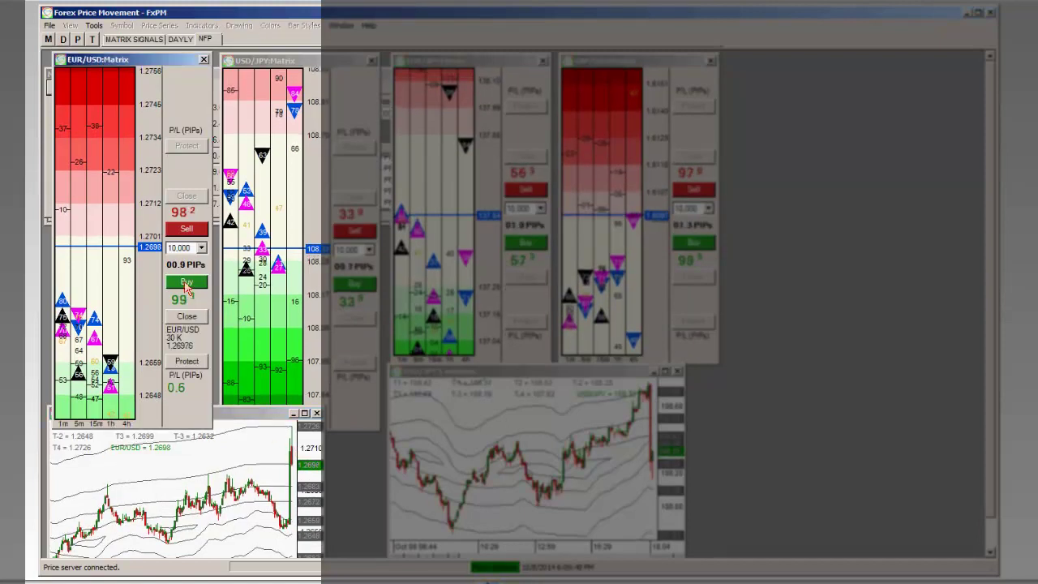
left_click(186, 360)
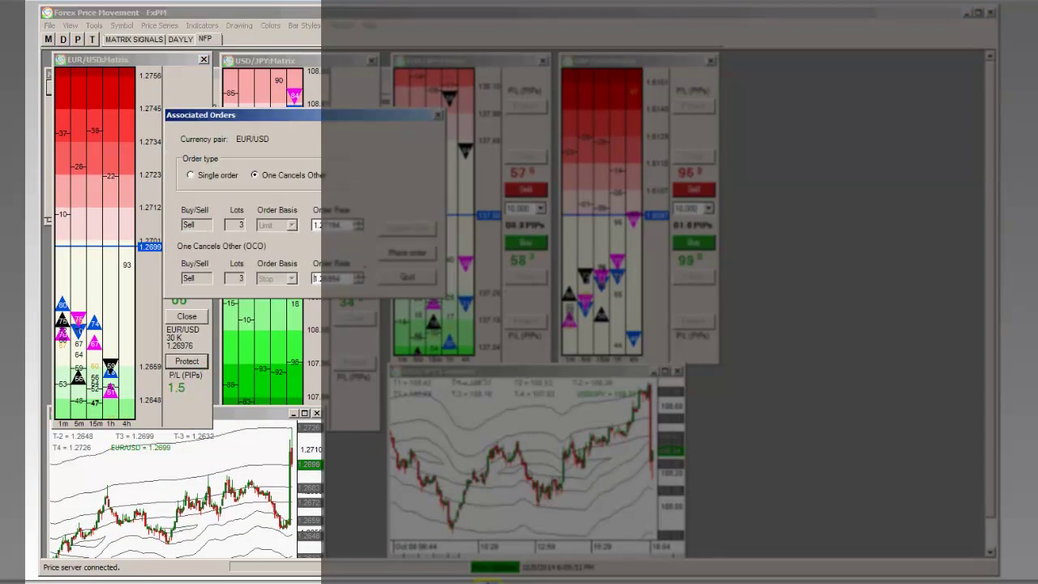
key("Escape")
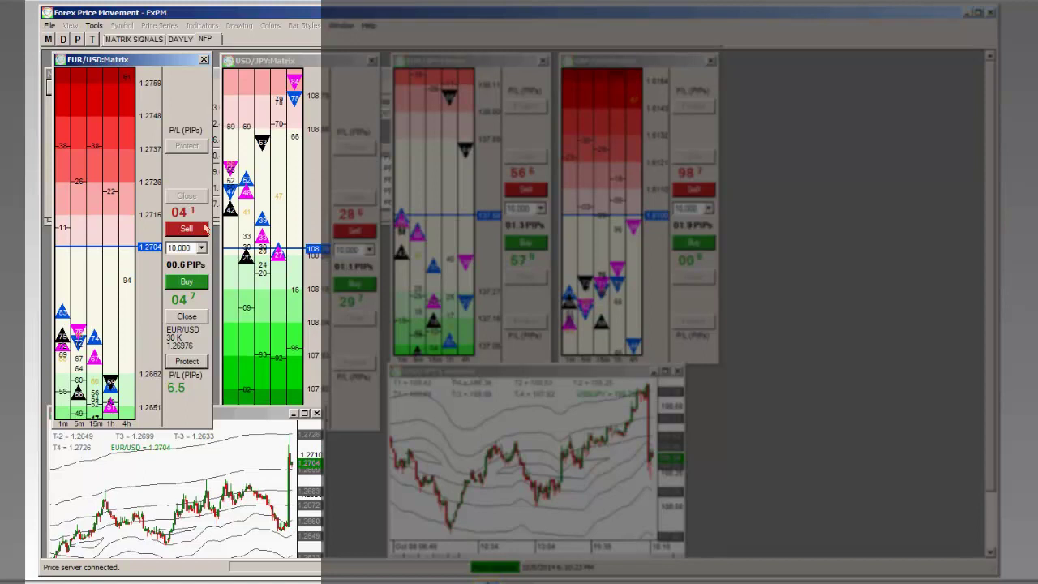
Step: Sell EUR/USD in 10,000 units to scale out of the 30 K long position
left_click(201, 231)
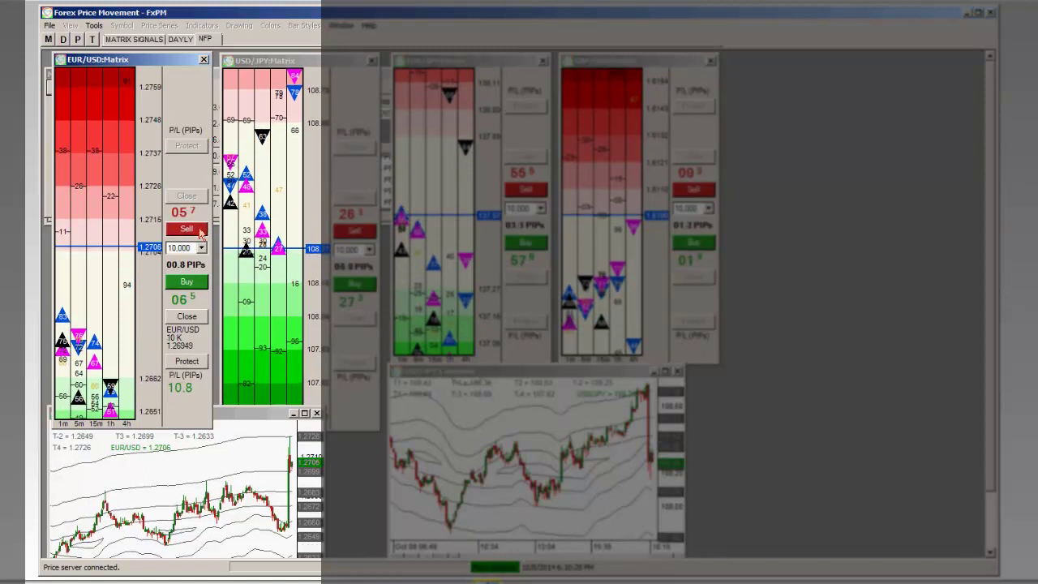
left_click(202, 231)
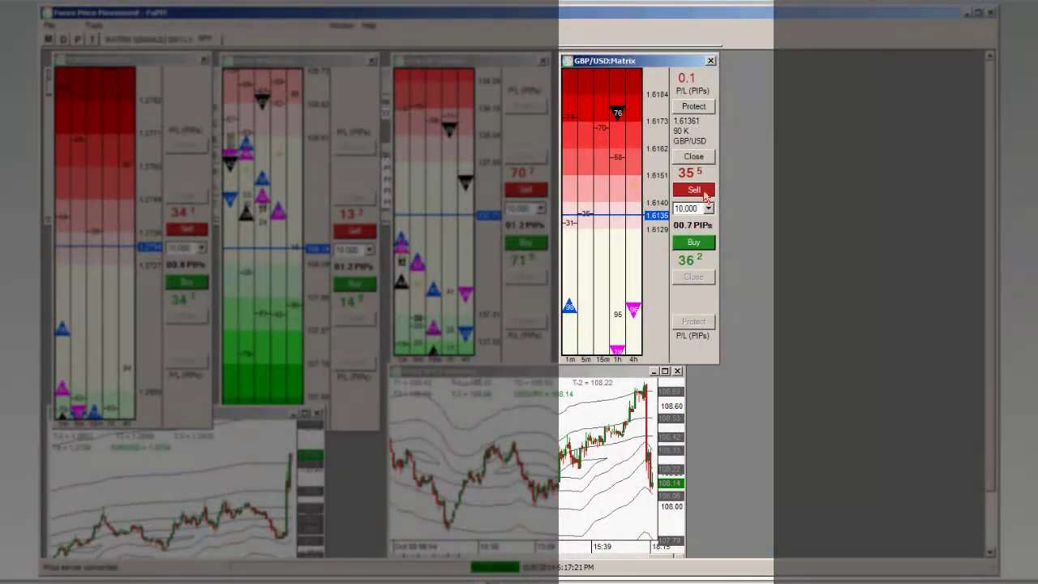
Step: Sell GBP/USD up to a 110 K short position and protect its 11 lots with a one-cancels-other order
left_click(704, 193)
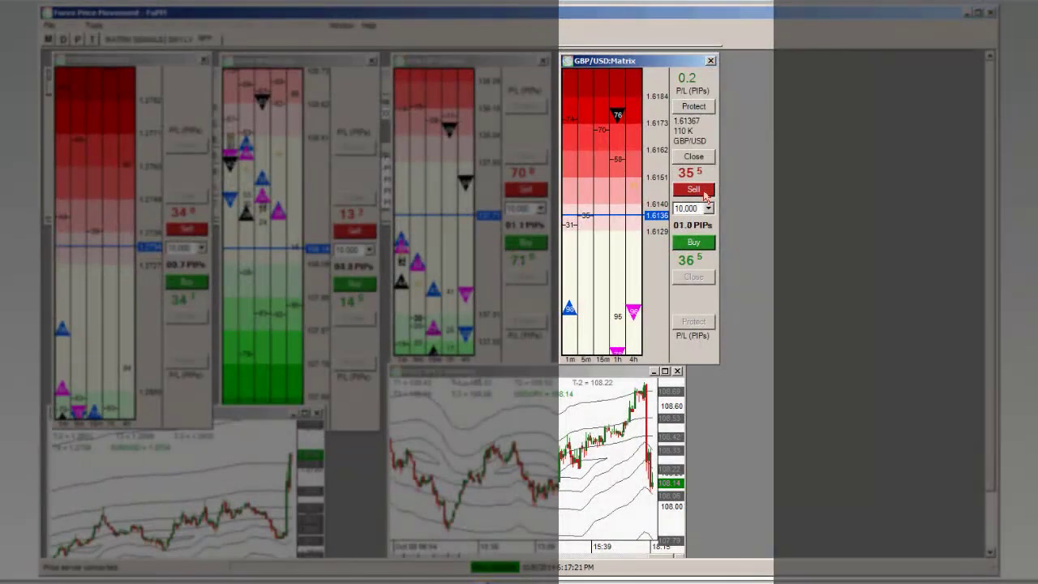
left_click(711, 112)
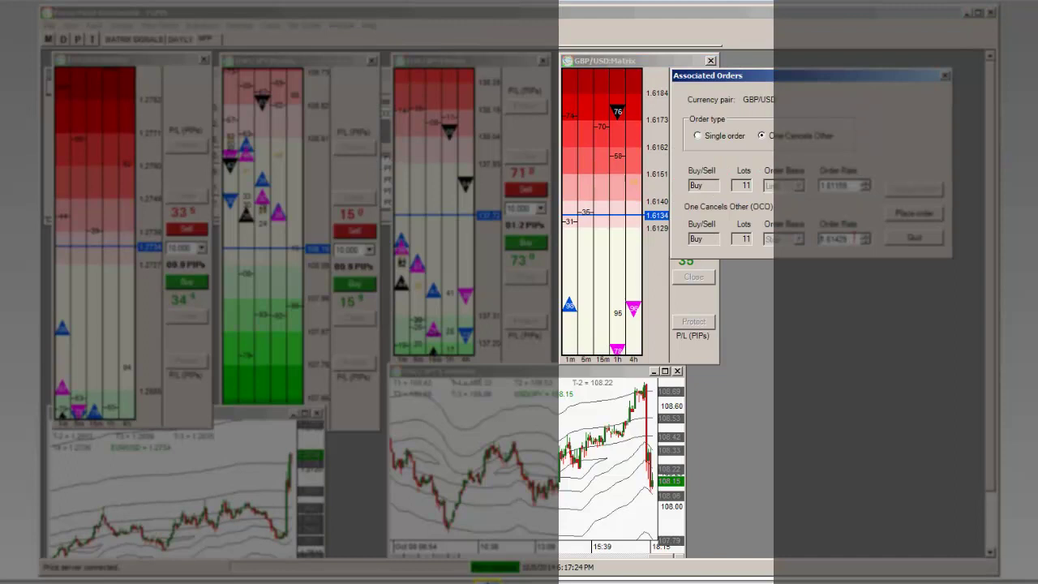
left_click(899, 213)
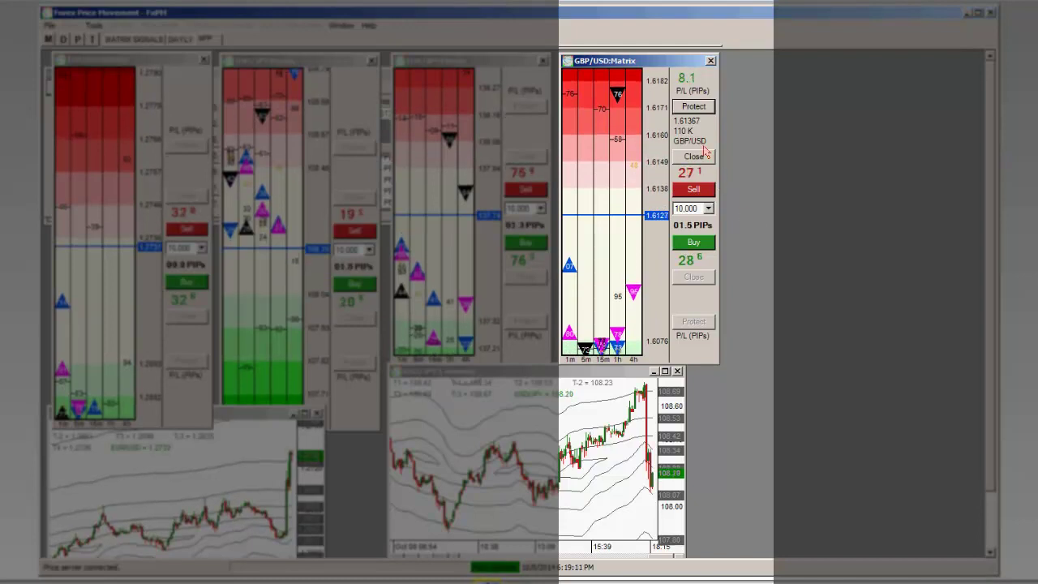
Step: Buy GBP/USD in 10,000 units repeatedly until the whole 110 K short position is closed out
left_click(701, 250)
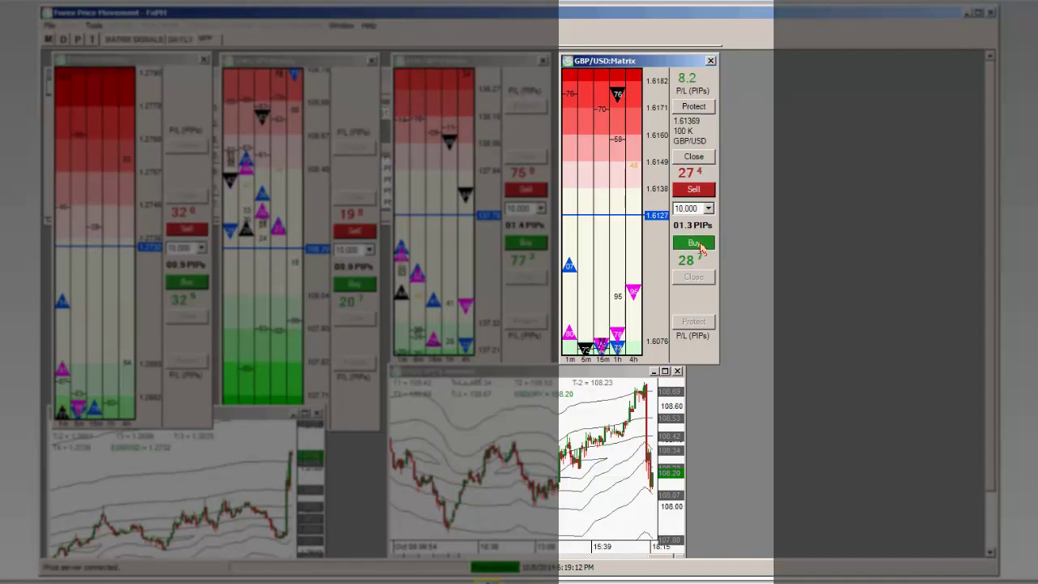
left_click(702, 250)
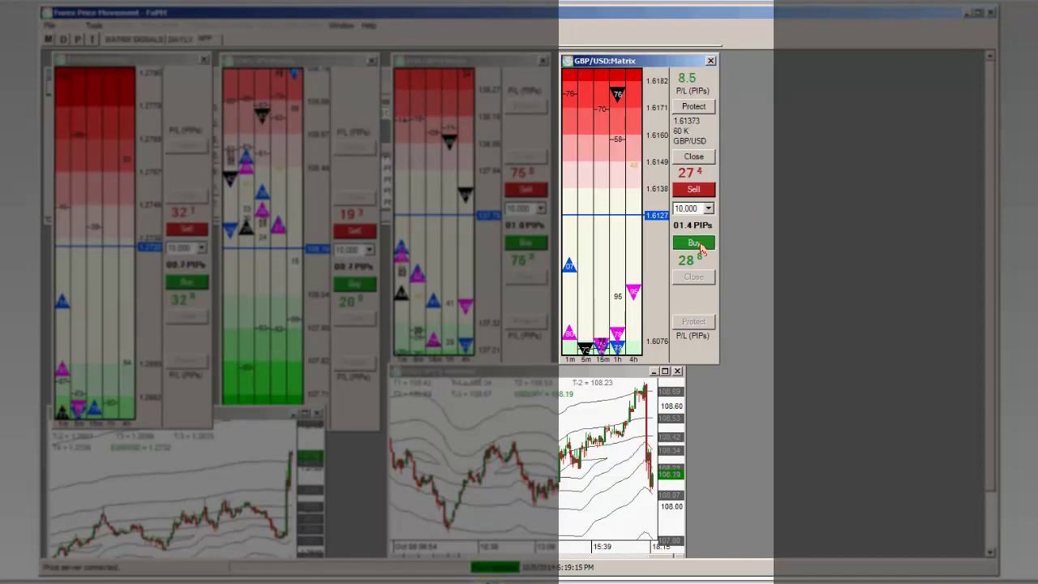
left_click(702, 249)
left_click(701, 249)
left_click(702, 250)
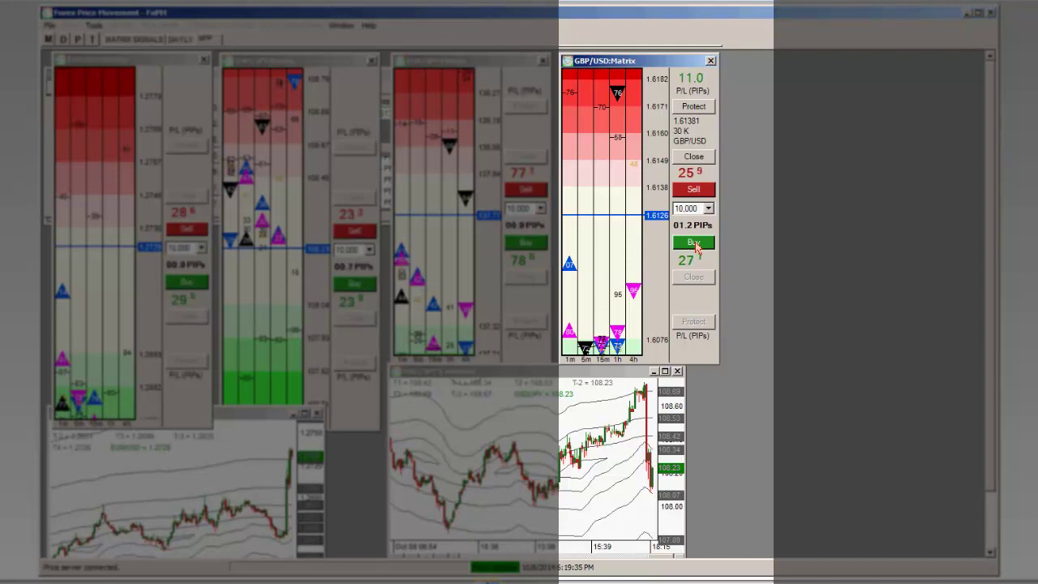
left_click(693, 244)
left_click(693, 243)
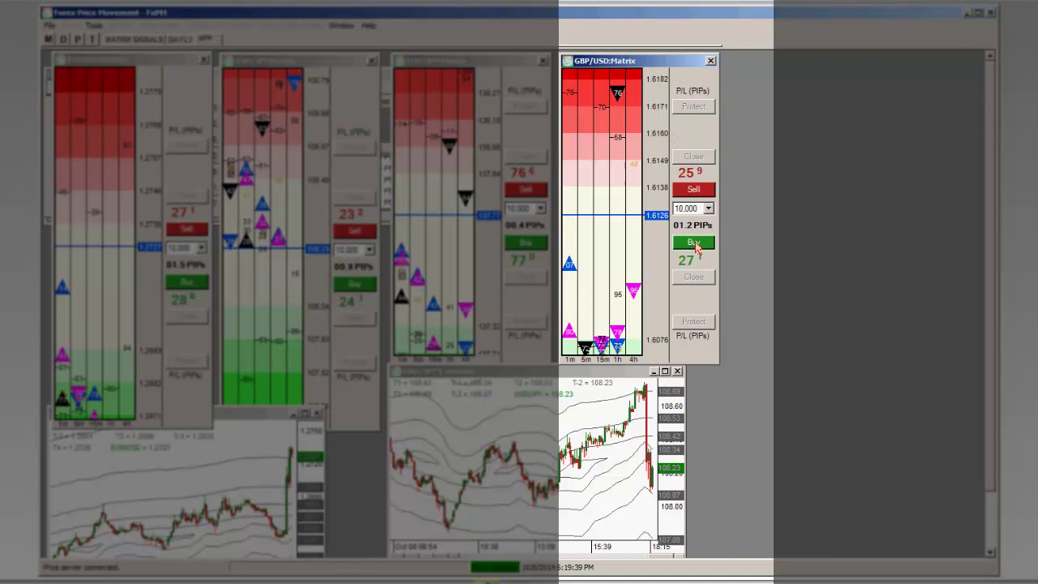
left_click(694, 245)
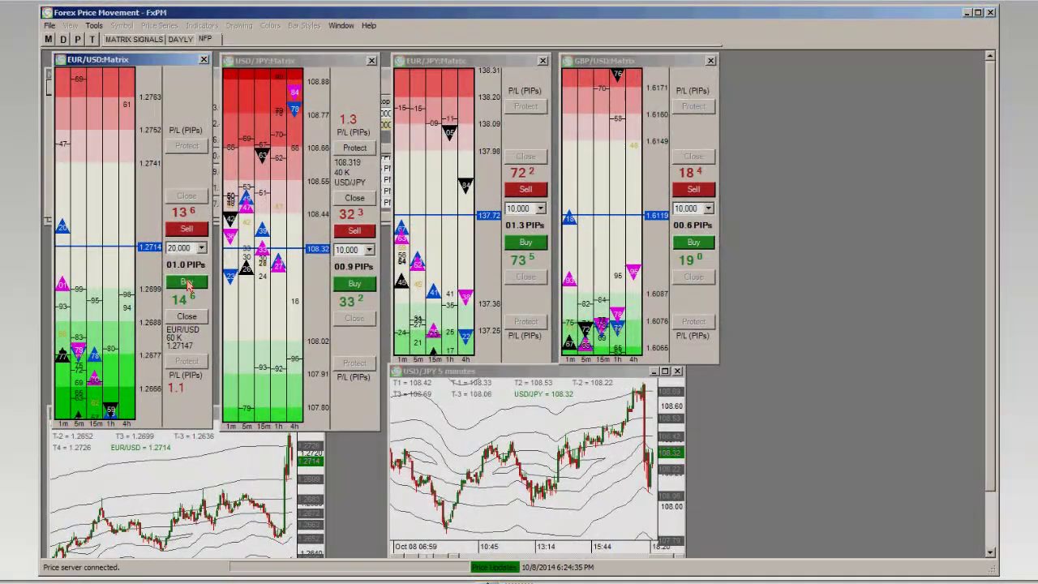
Step: Buy EUR/USD in 20,000 units up to a 100 K long position and place its protective order
left_click(186, 282)
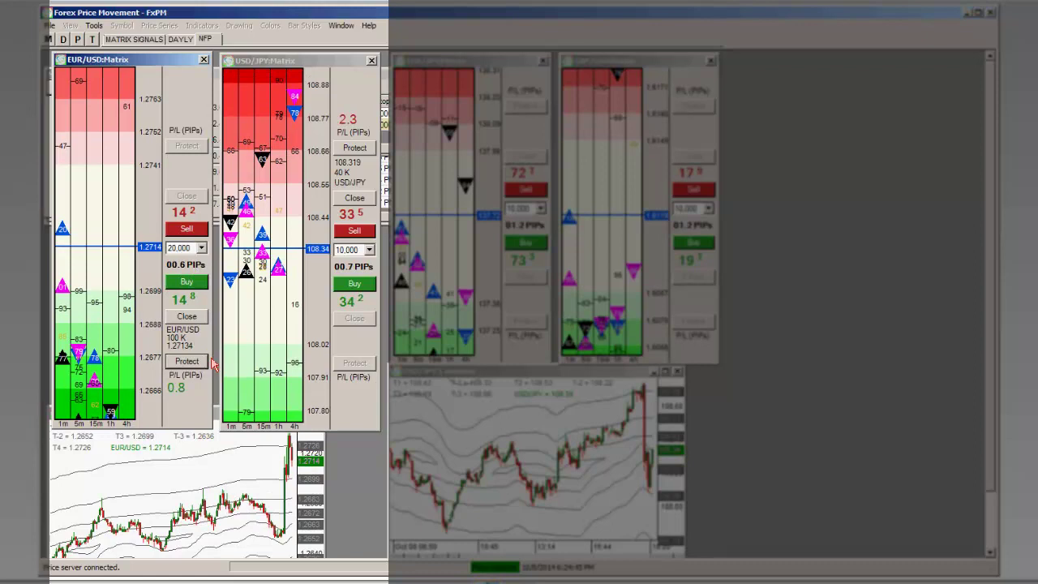
left_click(193, 231)
left_click(410, 253)
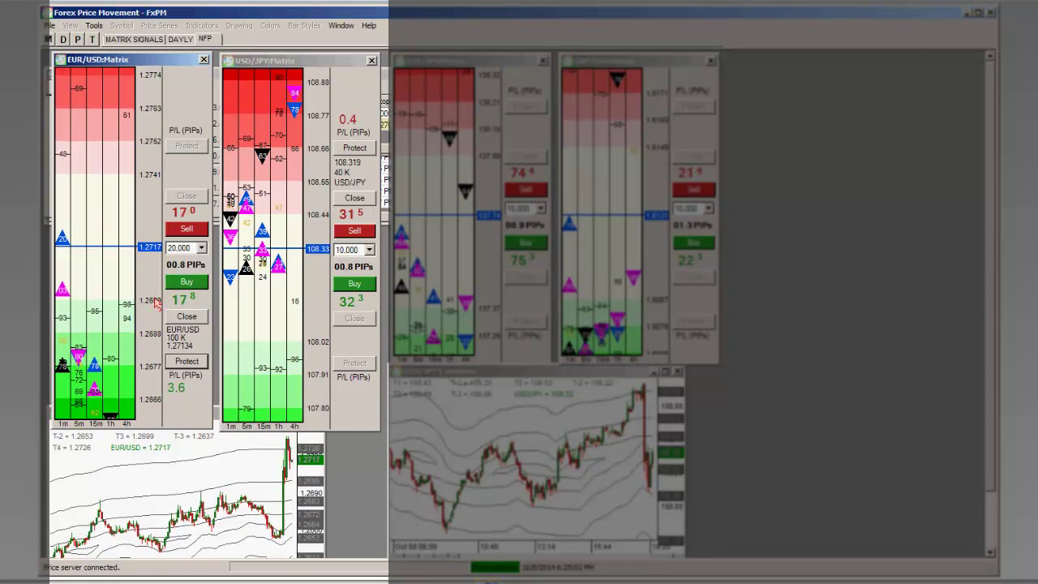
Step: Sell EUR/USD in 20,000 units down to a 40 K long position and modify its protective order for the remaining 4 lots
left_click(191, 229)
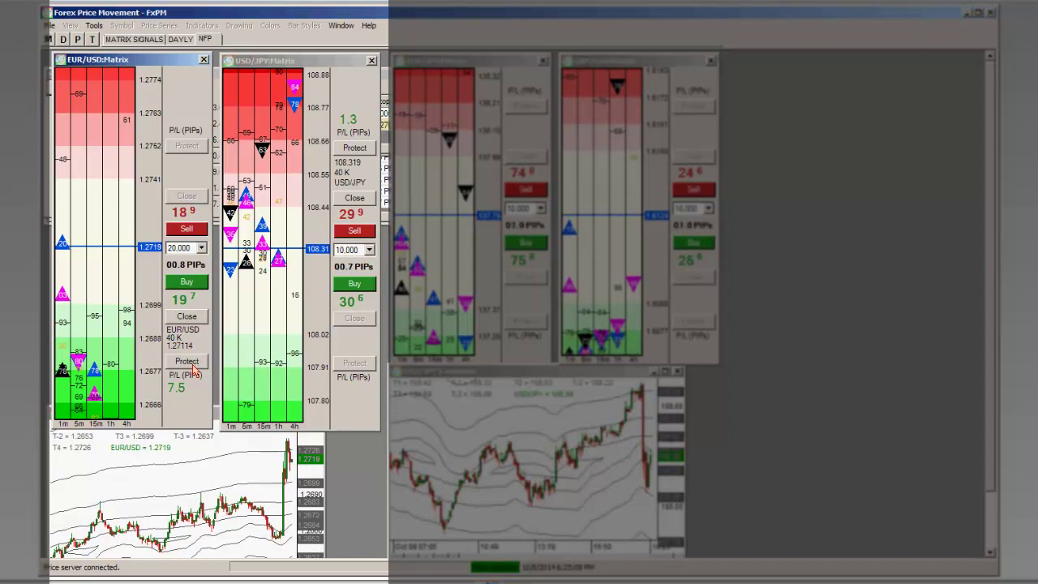
left_click(189, 363)
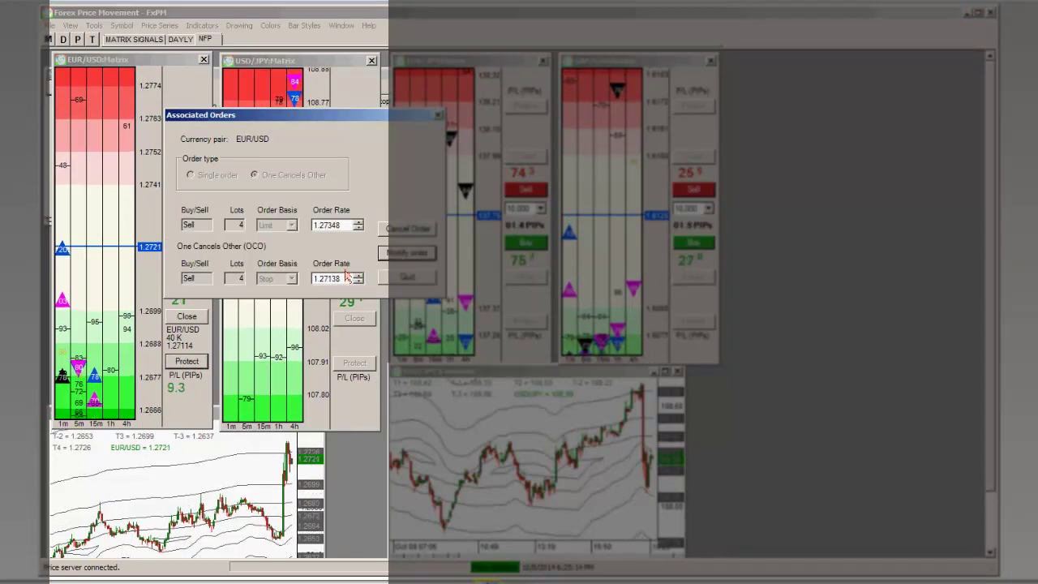
left_click(407, 252)
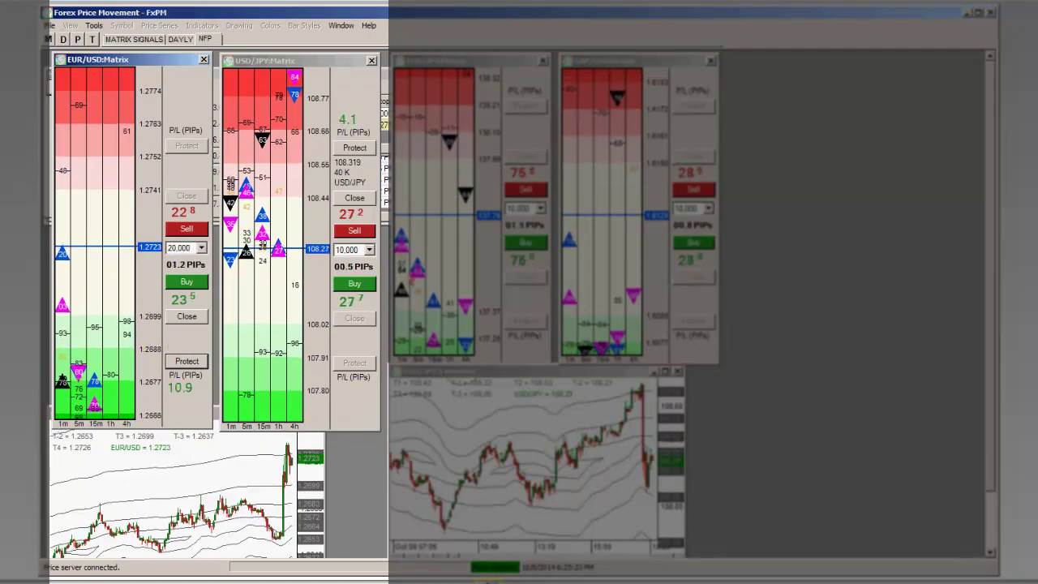
Step: Buy USD/JPY to cut the short position to 10 K, and close the remaining EUR/USD and USD/JPY positions
left_click(353, 285)
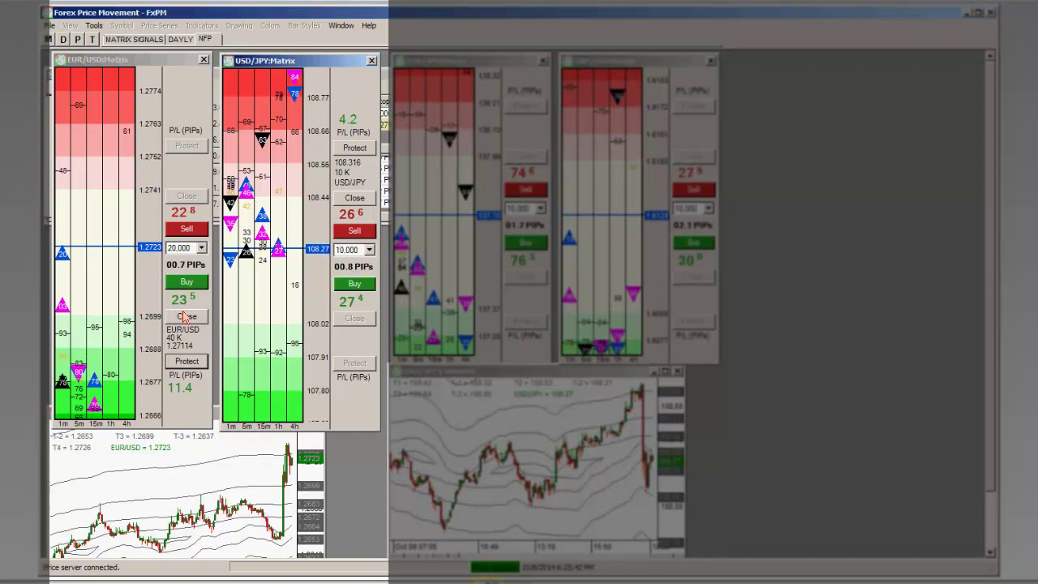
left_click(185, 316)
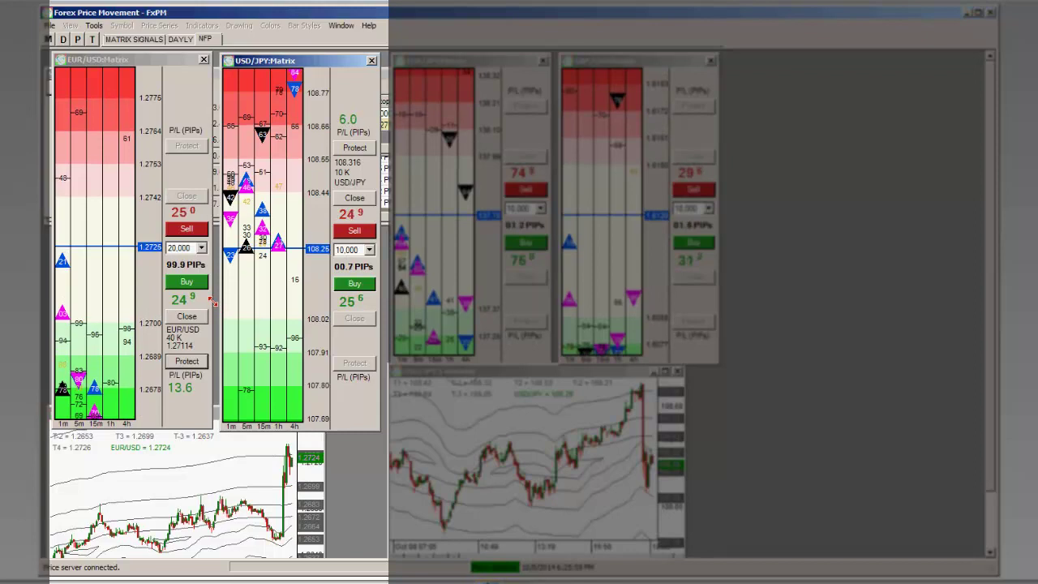
left_click(185, 317)
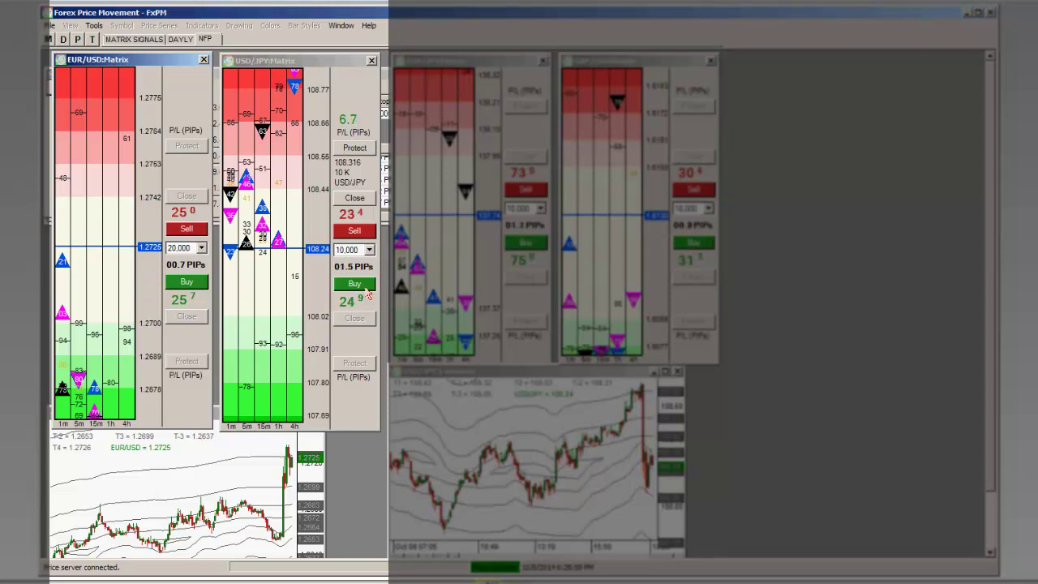
left_click(353, 199)
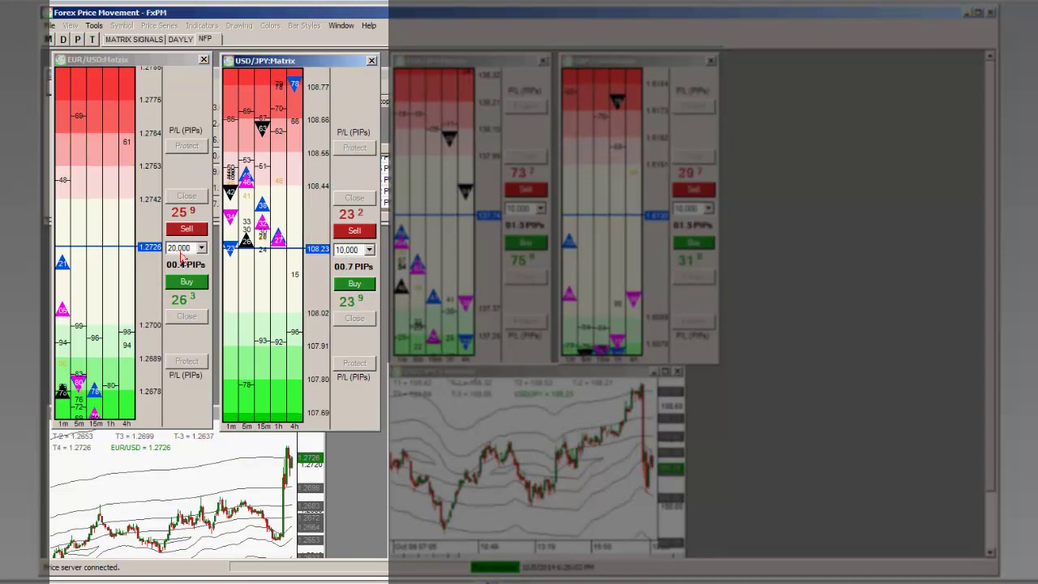